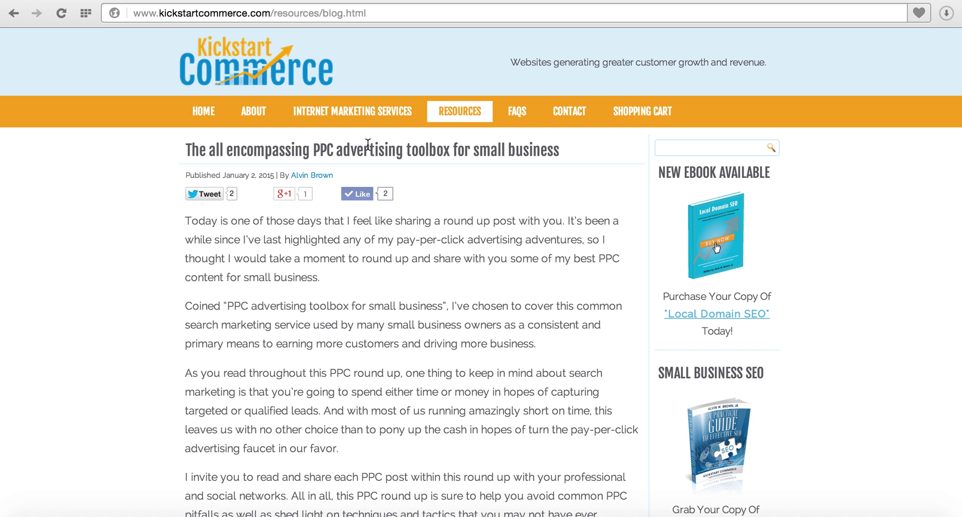
- Search Google for the post's full title and locate the Kickstart Commerce post in the results
drag(180, 146, 560, 151)
key(ctrl+c)
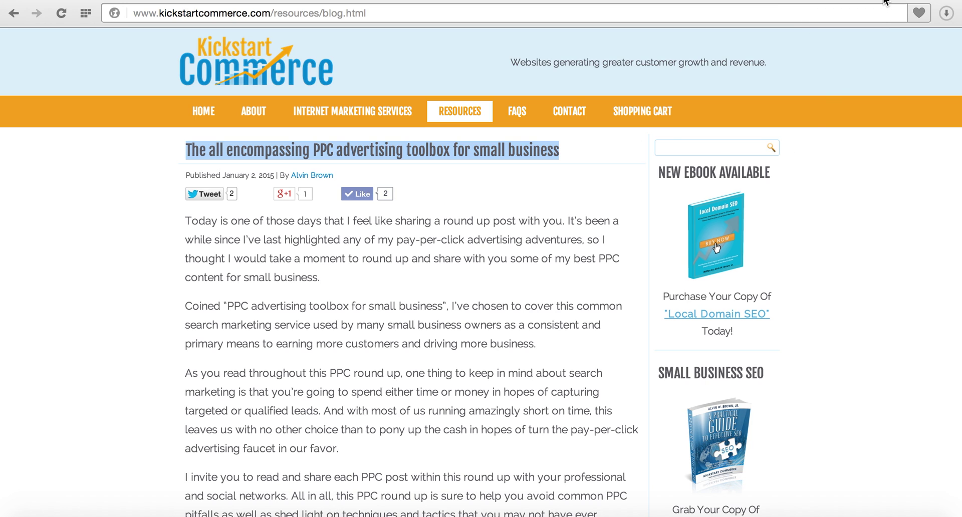
key(ctrl+Tab)
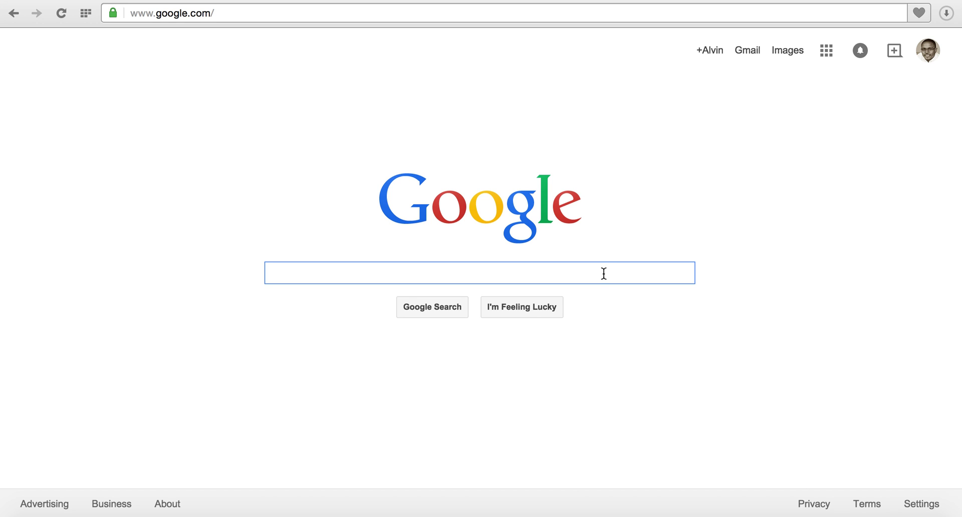
key(ctrl+v)
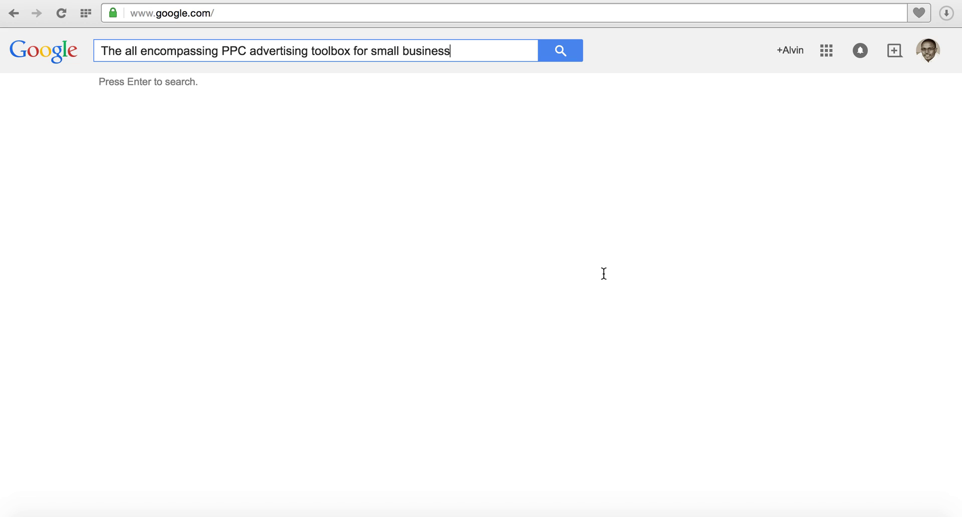
key(Return)
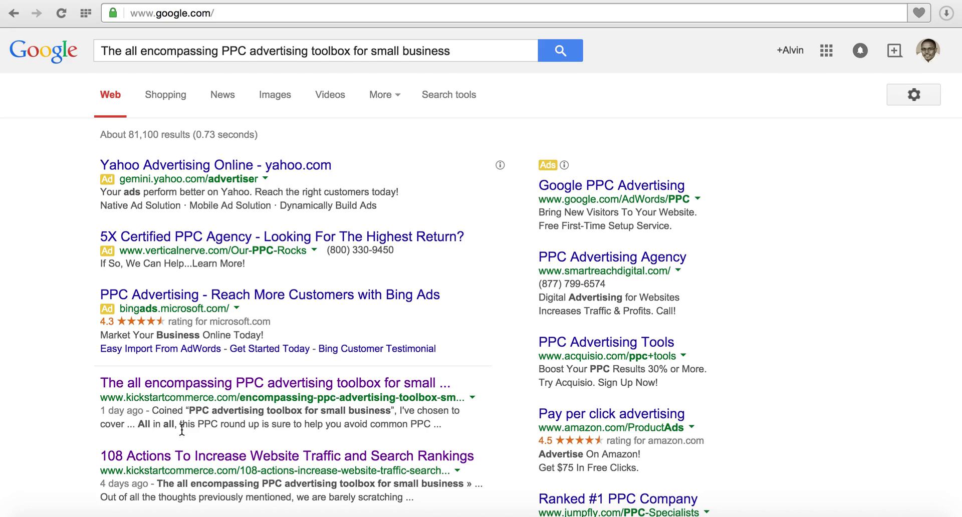
scroll(182, 430, down, 6)
scroll(182, 429, up, 4)
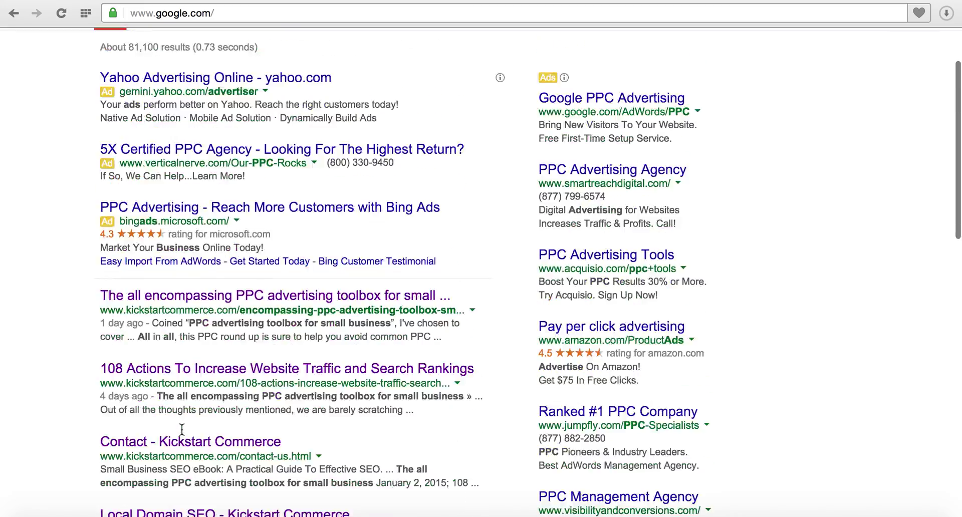
scroll(181, 429, up, 2)
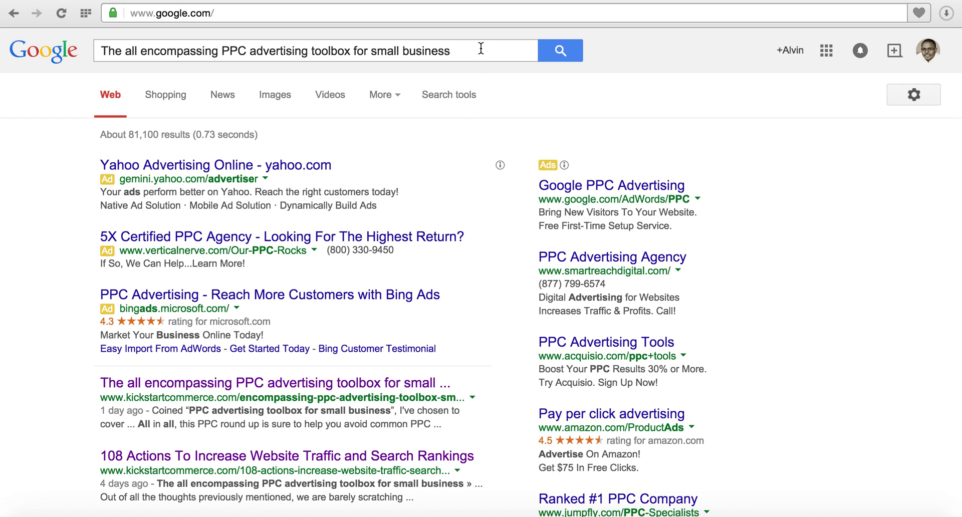
- Re-run the title search as an exact phrase in double quotes, then return to the Kickstart Commerce blog
click(481, 48)
text(")
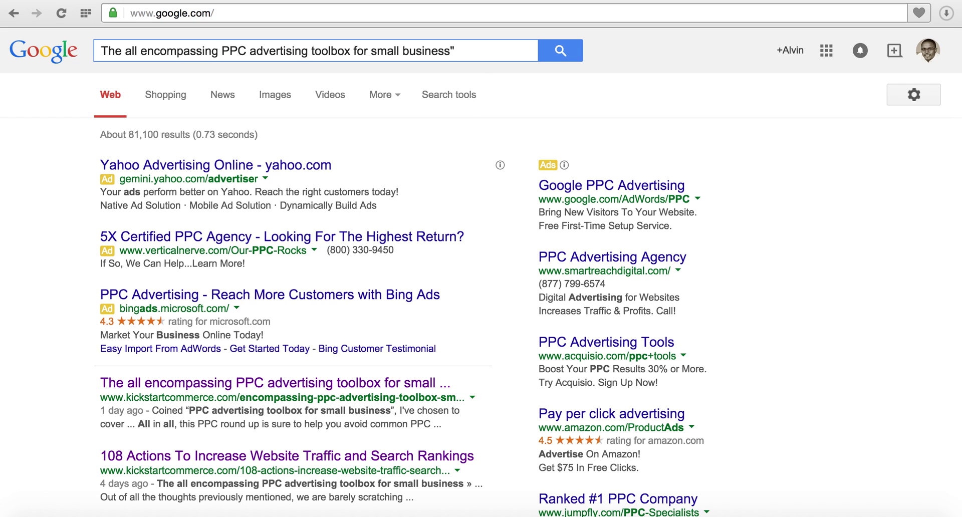
key(Home)
text(")
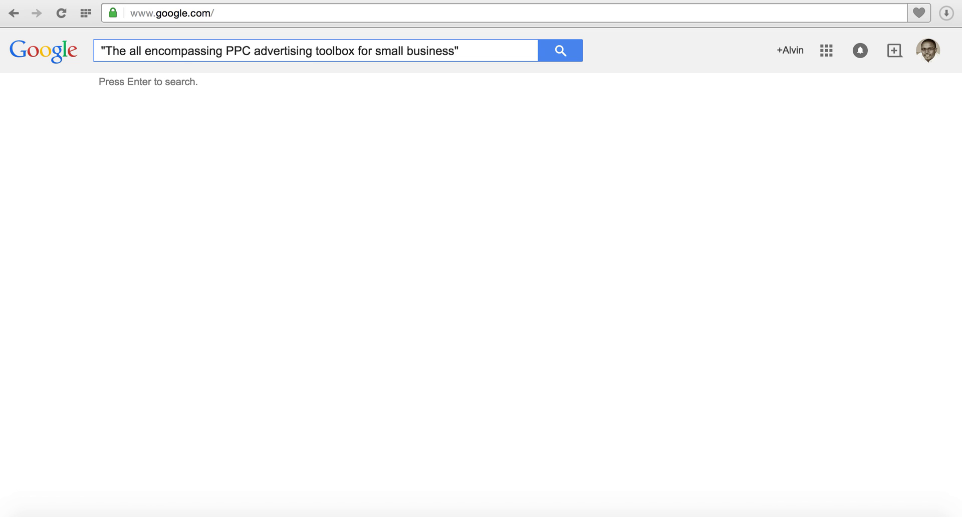
key(Return)
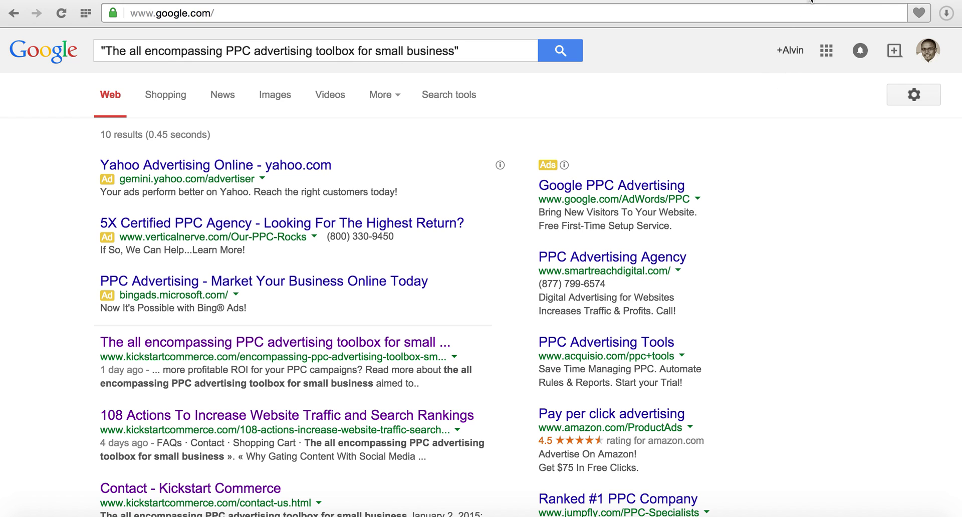
click(724, 3)
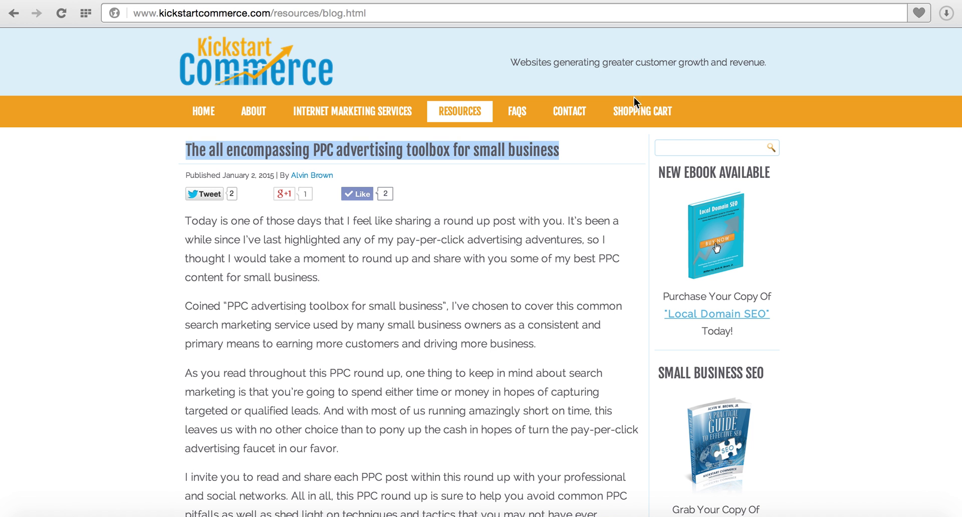
- Open the PPC toolbox post on its own page, then load google.com/webmasters/tools/dashboard
click(490, 153)
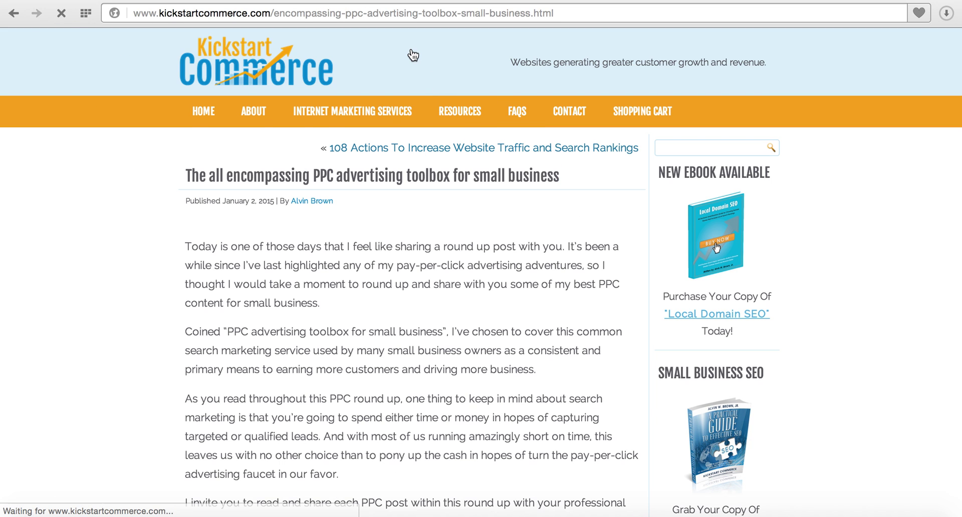
click(275, 14)
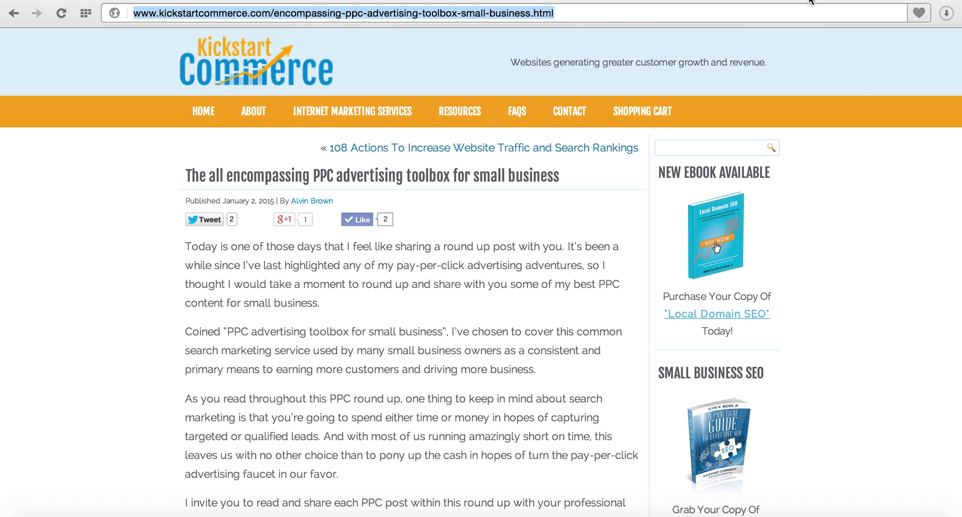
text(www.google.com/webmasters/tools/dashboard)
key(Return)
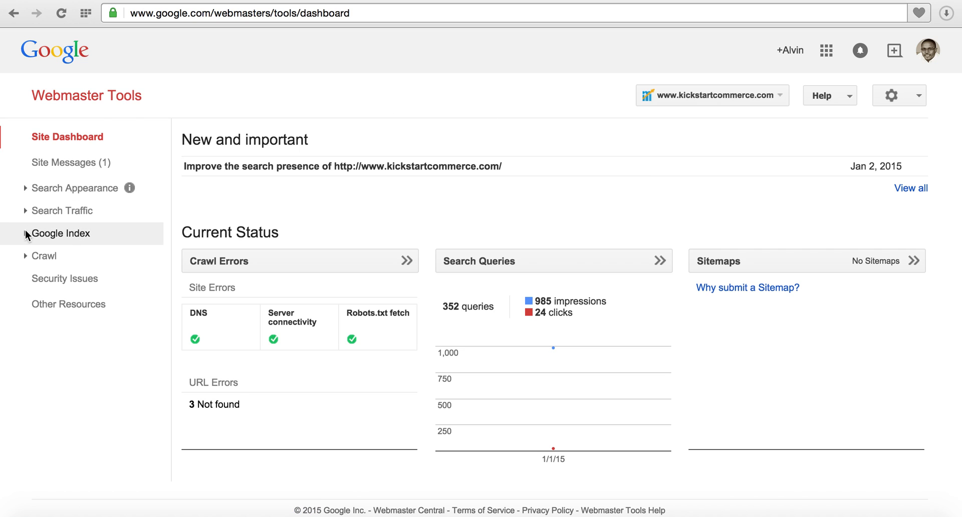
- Go to Crawl > Fetch as Google in the left navigation
click(24, 257)
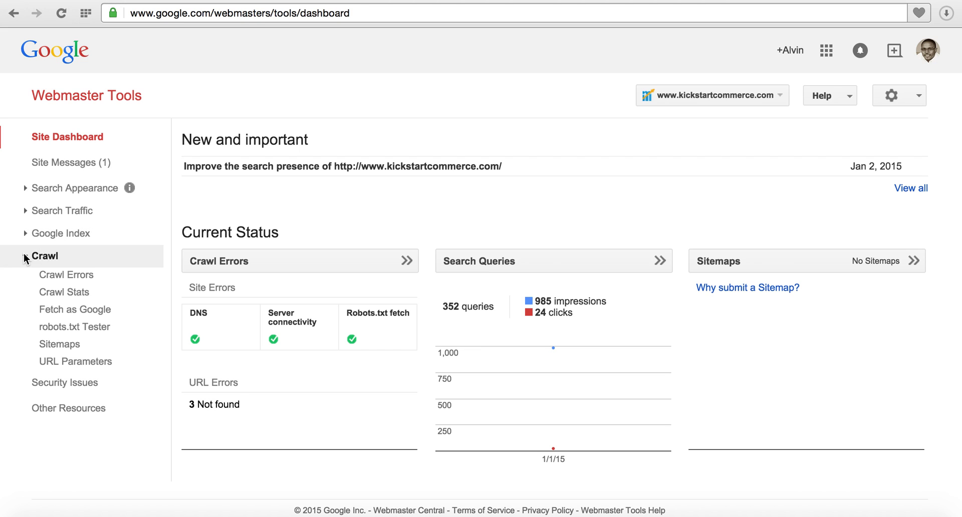
click(71, 314)
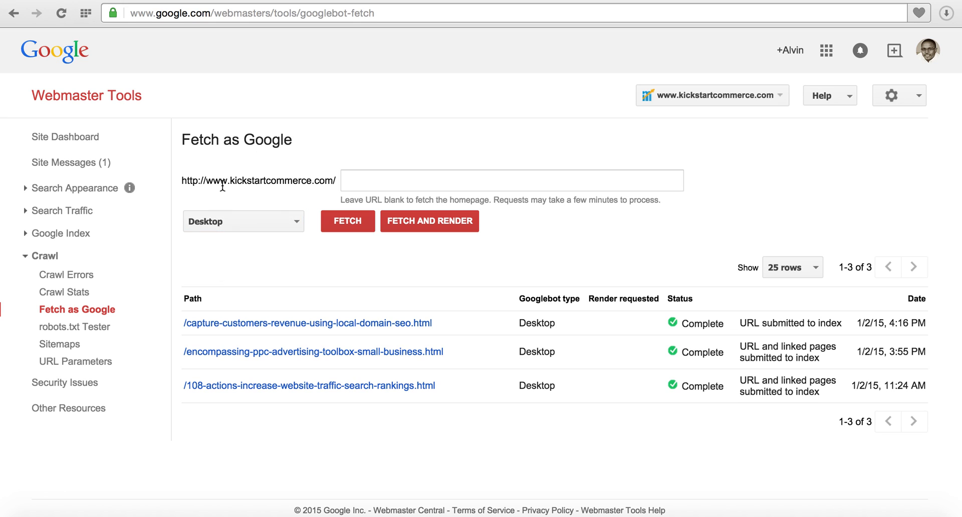
click(357, 180)
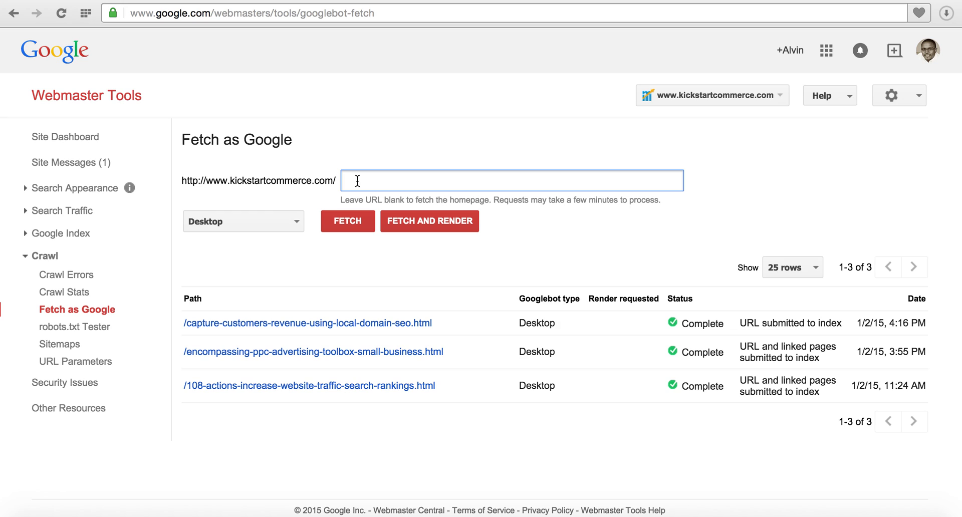
key(super+v)
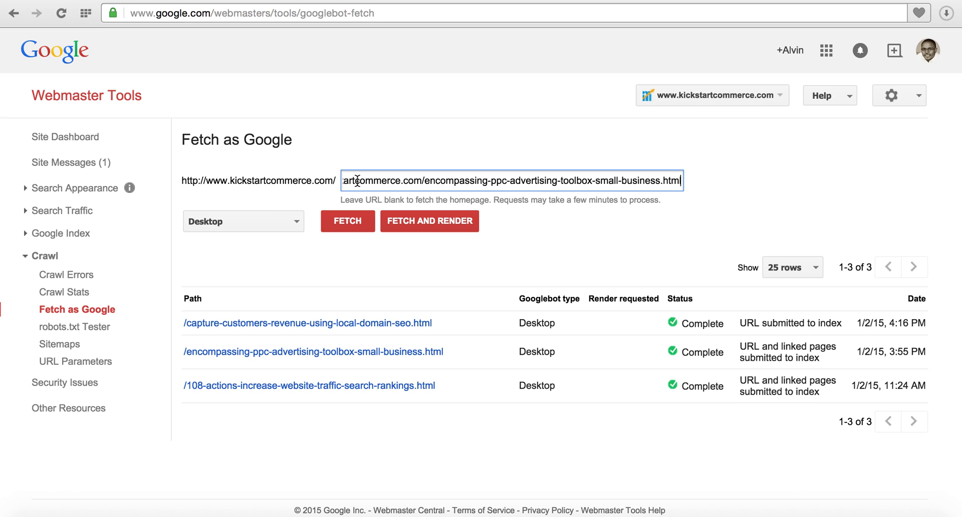
key(super+Left)
key(shift+Right)
key(shift+Right)
key(shift+Right)
key(shift+Right)
key(shift+Right)
key(shift+Right)
key(shift+Right)
key(shift+Right)
key(shift+Right)
key(shift+Right)
key(shift+Right)
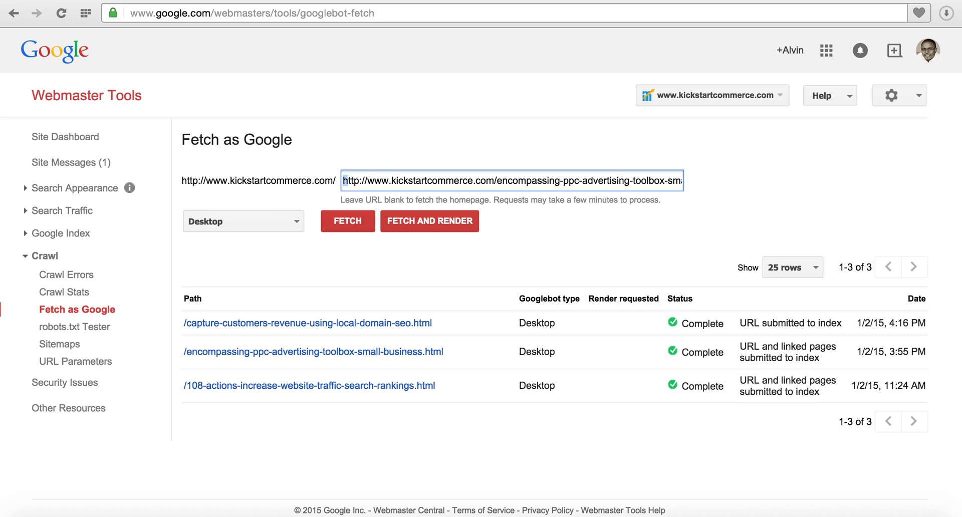
key(shift+Right)
key(shift+Right)
key(shift+Right)
key(shift+Right)
key(shift+Right)
key(shift+Right)
key(shift+Right)
key(shift+Right)
key(shift+Right)
key(shift+Right)
key(shift+Right)
key(shift+Right)
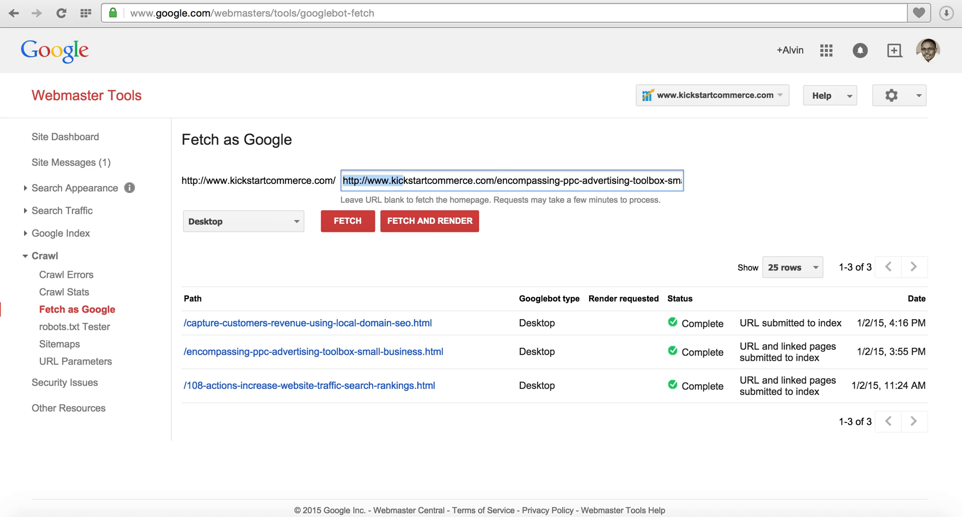
key(shift+Right)
key(shift+Right)
key(shift+Right)
key(shift+Right)
key(shift+Right)
key(shift+Right)
key(shift+Right)
key(shift+Right)
key(shift+Right)
key(shift+Right)
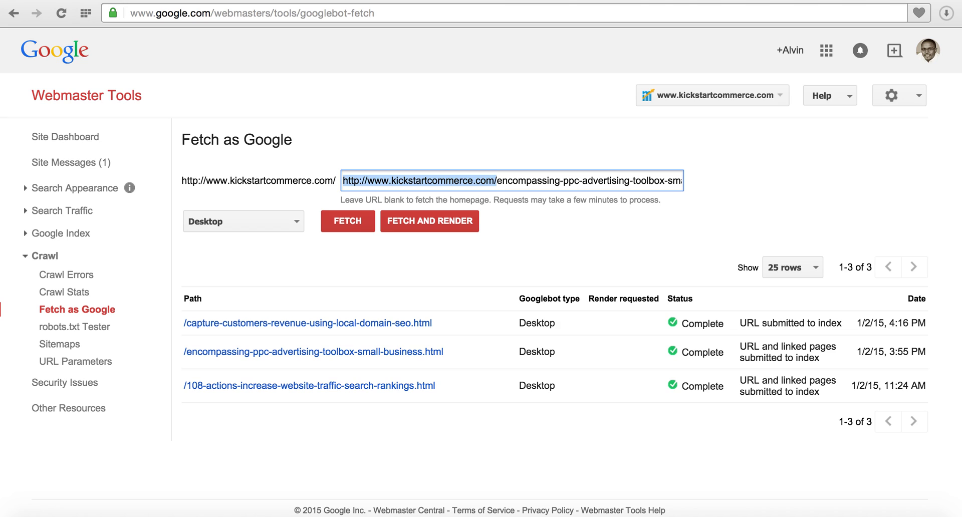
key(BackSpace)
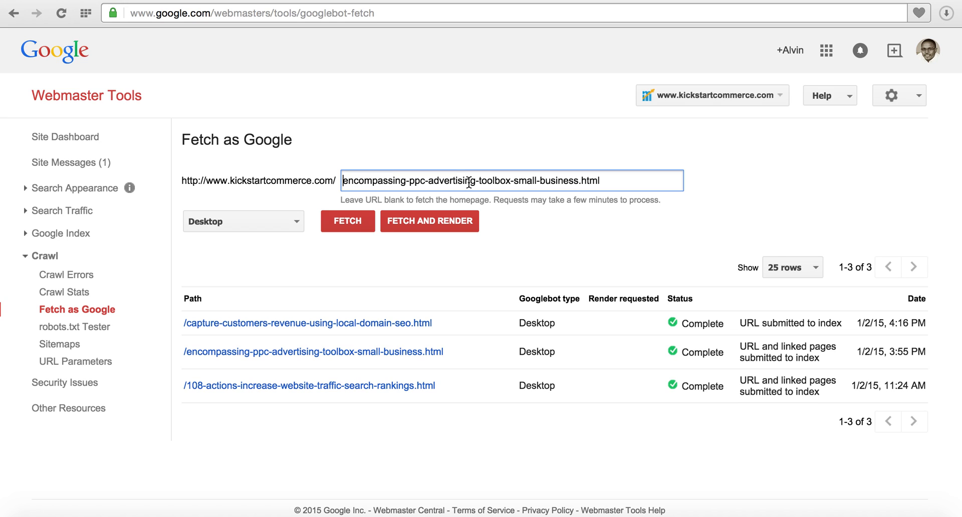
click(342, 181)
text(blog/)
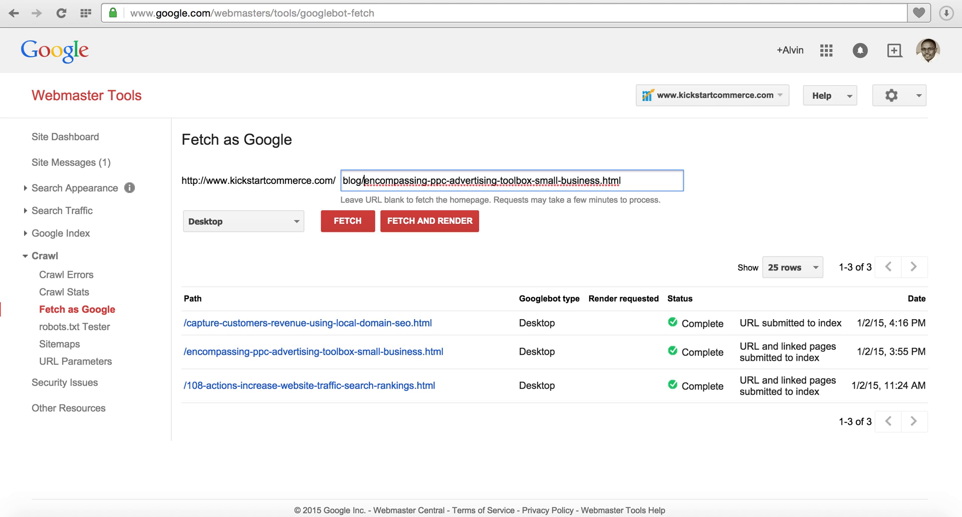
key(BackSpace)
key(BackSpace)
key(BackSpace)
key(BackSpace)
key(BackSpace)
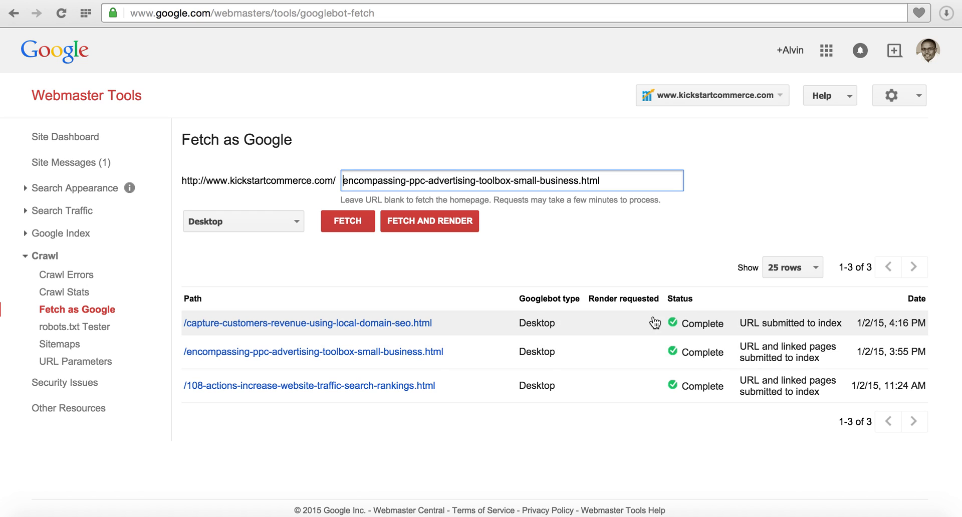
- Fetch the PPC toolbox post as Googlebot, then begin submitting the new 1/3/15 fetch to the index
click(360, 221)
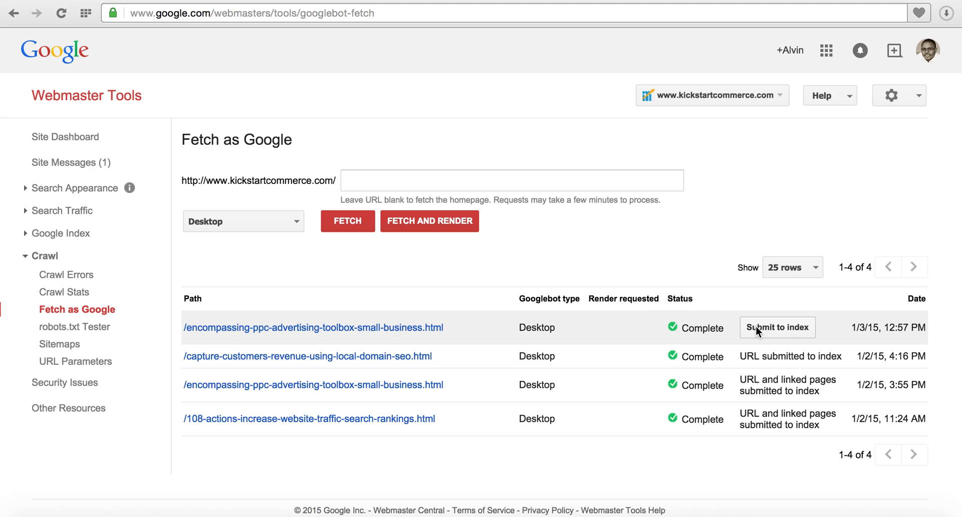
click(786, 329)
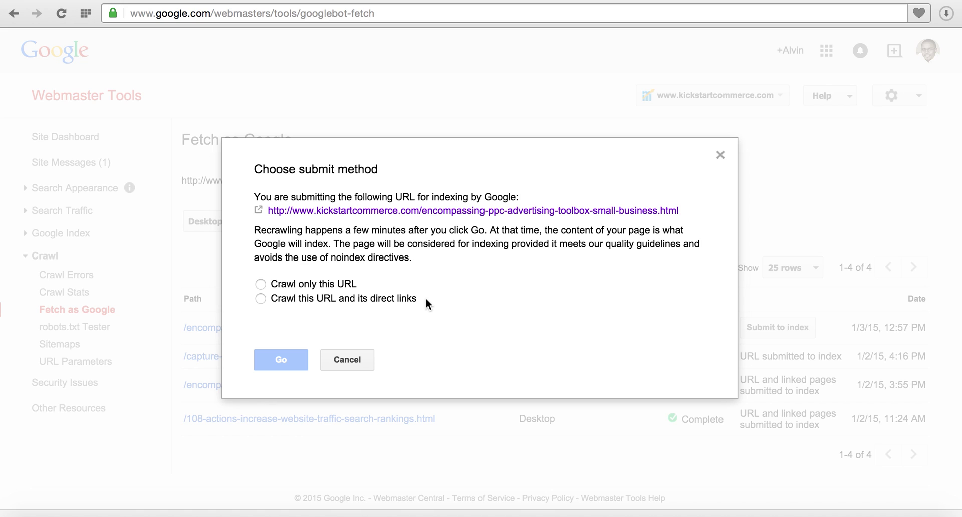
- Choose 'Crawl only this URL' as the index submission method
click(338, 282)
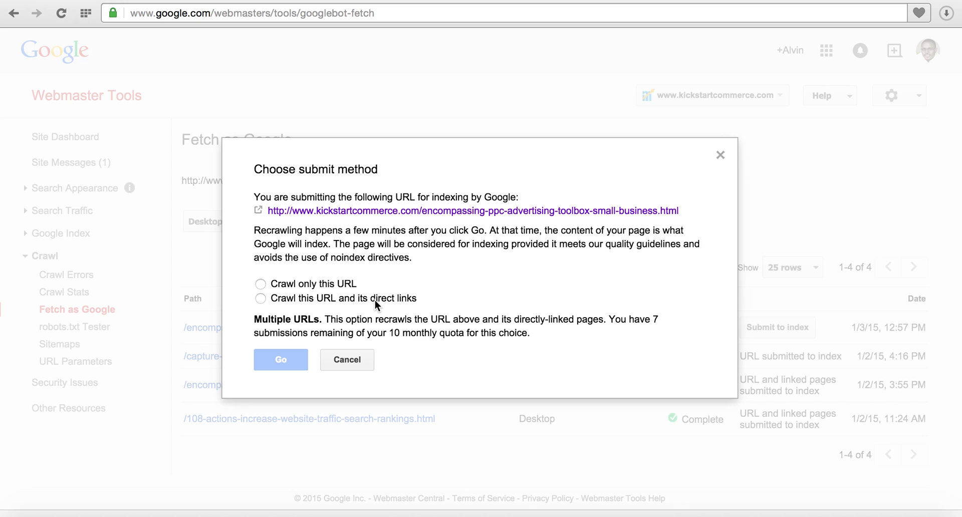
click(326, 284)
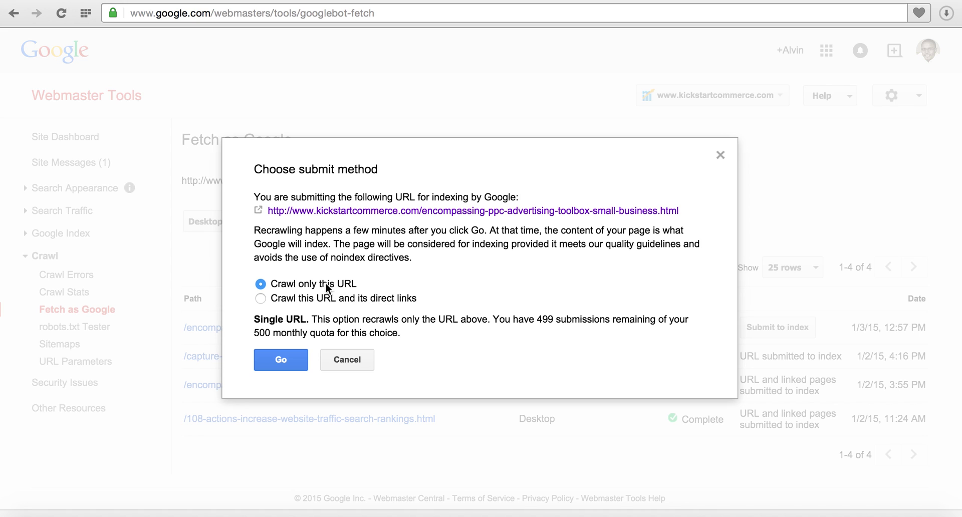
- Confirm the post's submission to Google's index
click(283, 361)
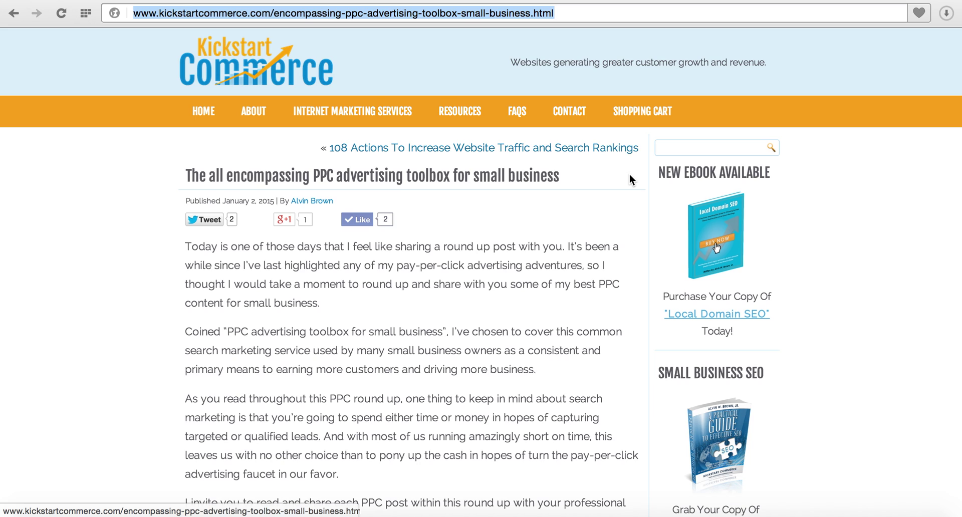
click(579, 223)
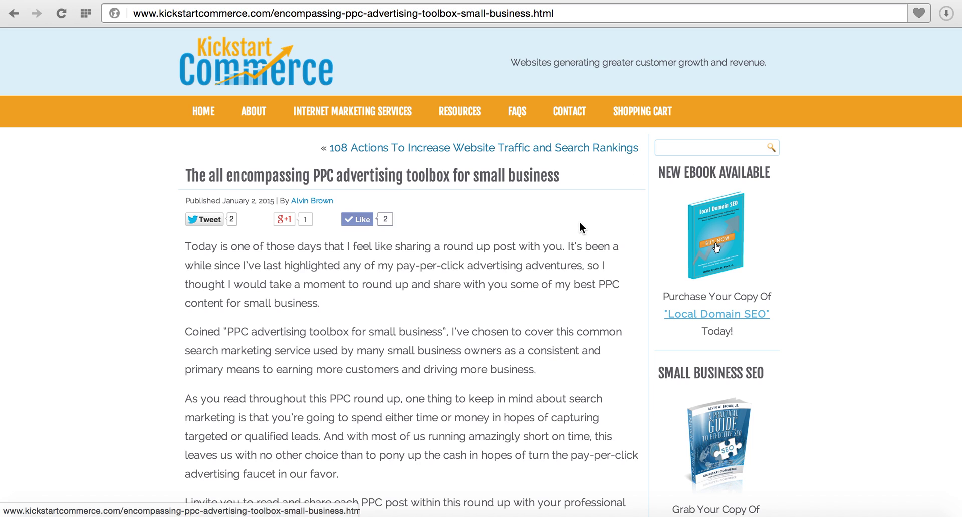